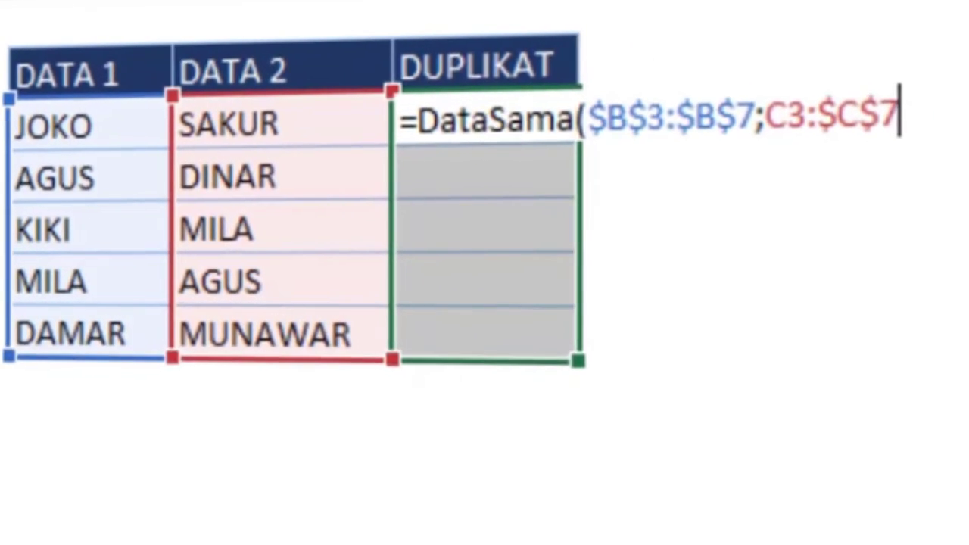
# Step: Enter the DataSama array formula across D3:D7 as a preview of the result
pyautogui.hotkey('ctrl', 'shift', 'Return')
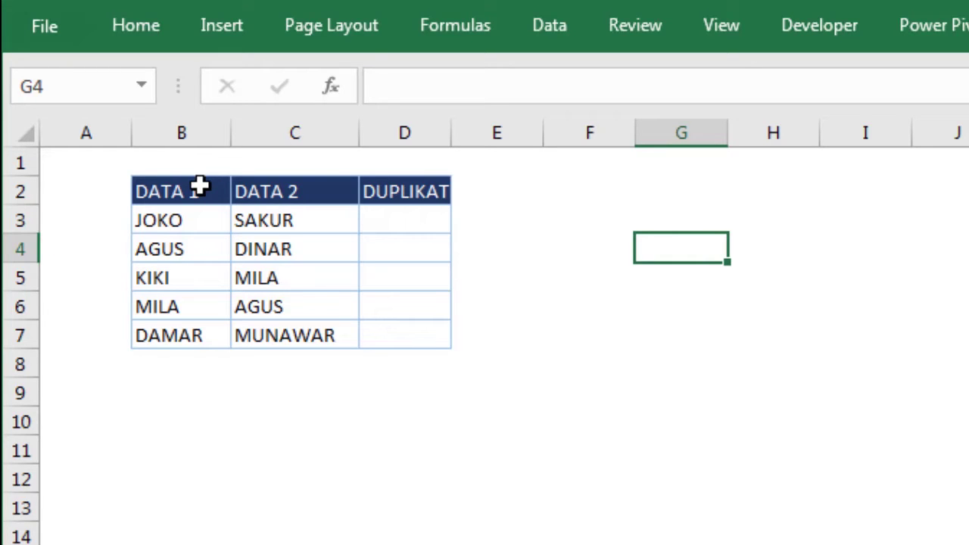
# Step: Highlight the DATA 1 and DATA 2 lists, then widen the DUPLIKAT column slightly
pyautogui.moveTo(199, 186); pyautogui.dragTo(199, 332)
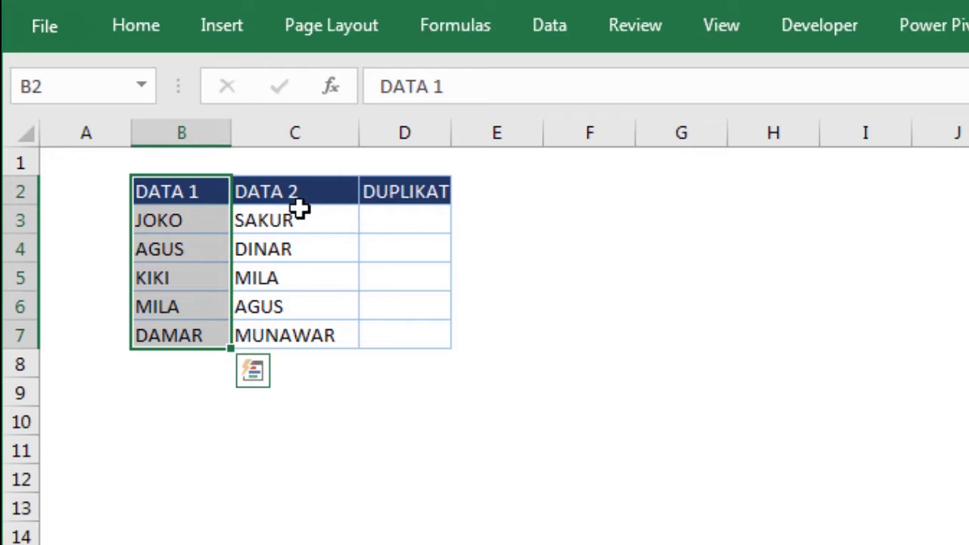
pyautogui.click(301, 198)
pyautogui.moveTo(304, 245); pyautogui.dragTo(293, 331)
pyautogui.click(596, 240)
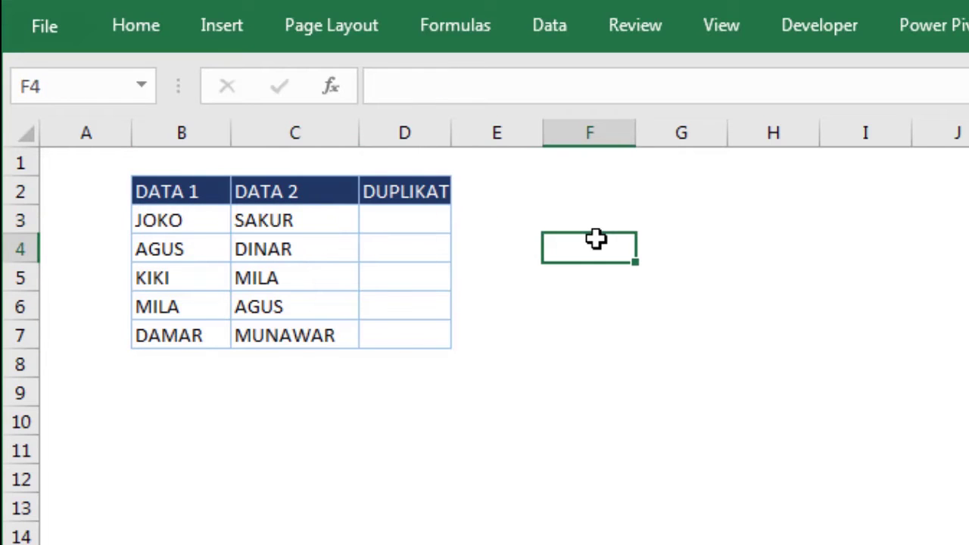
pyautogui.moveTo(452, 133); pyautogui.dragTo(462, 133)
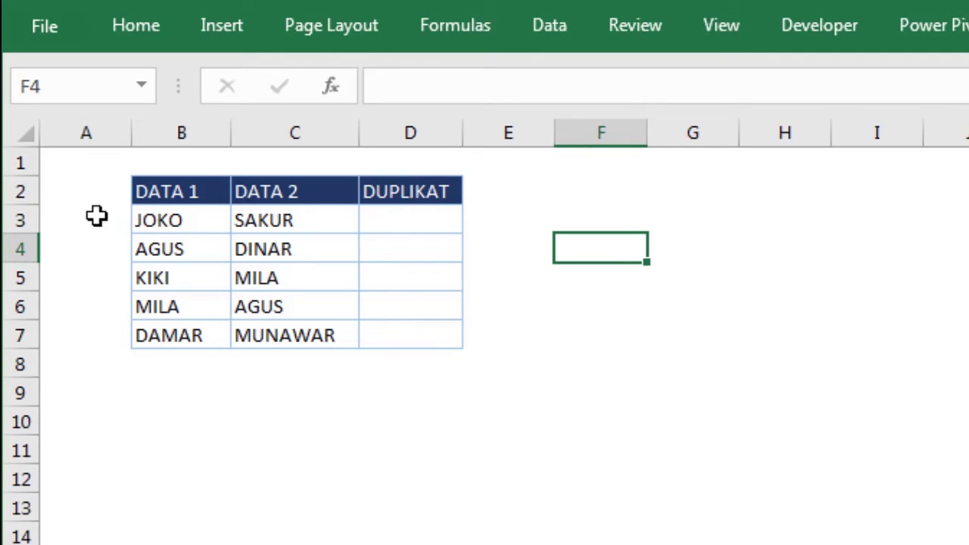
# Step: Highlight the DATA 1 and DATA 2 names again and bring up the Developer tab
pyautogui.moveTo(169, 218); pyautogui.dragTo(172, 327)
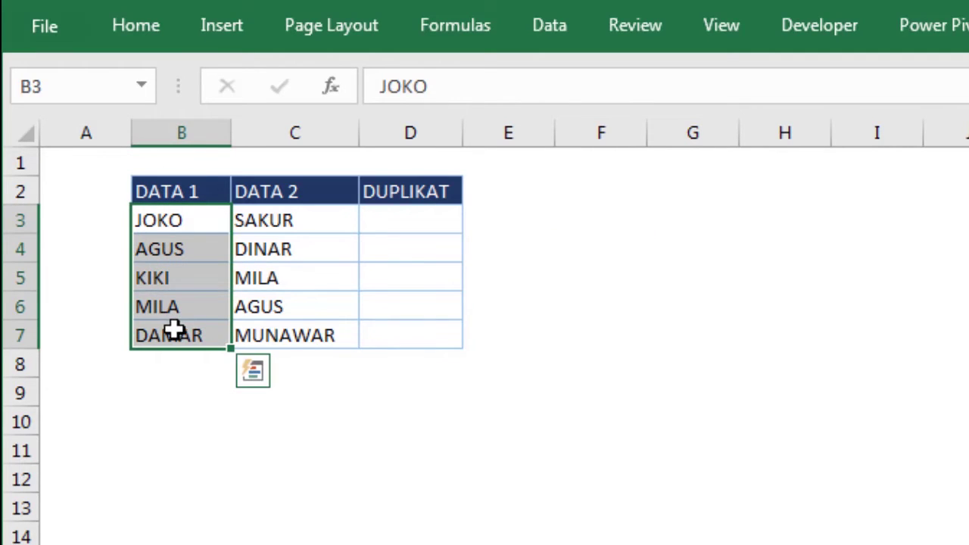
pyautogui.moveTo(289, 221); pyautogui.dragTo(295, 333)
pyautogui.click(567, 249)
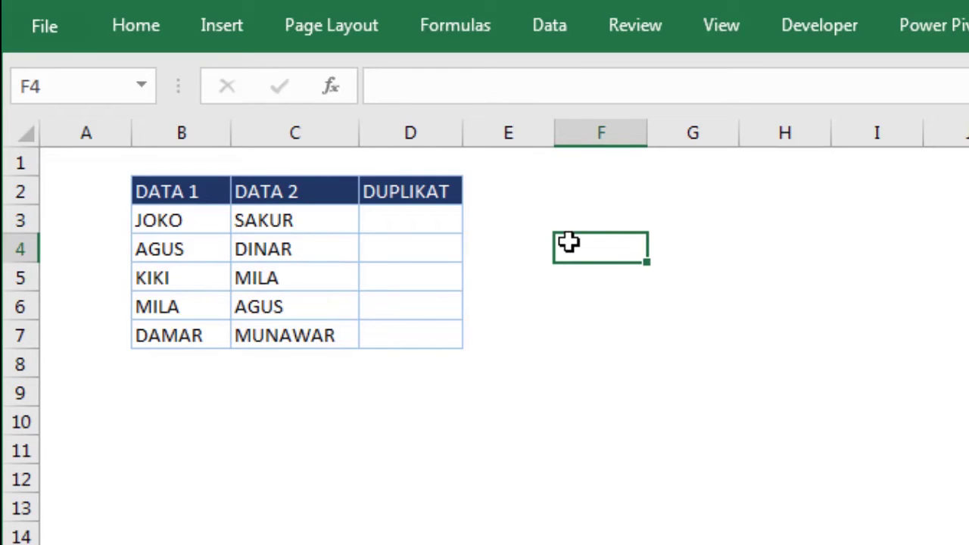
pyautogui.click(795, 27)
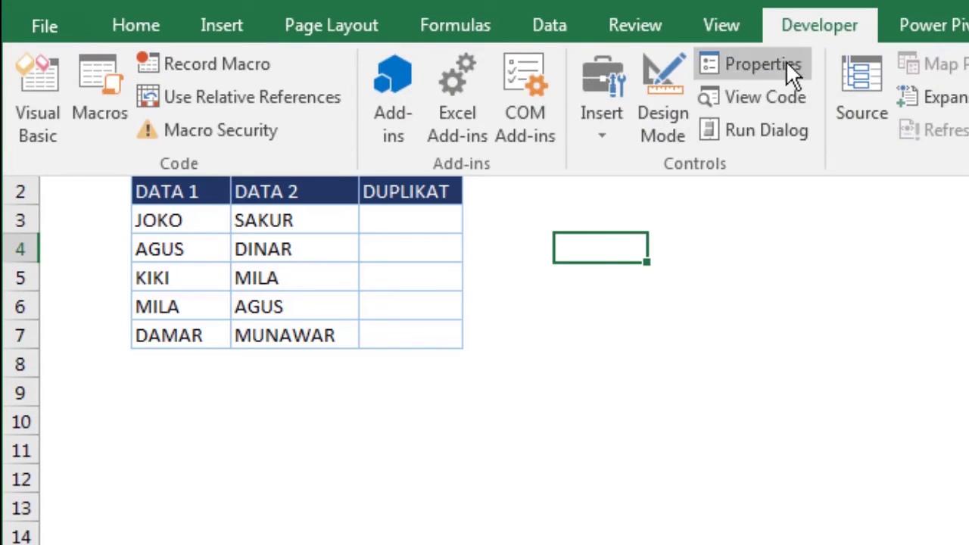
pyautogui.click(776, 92)
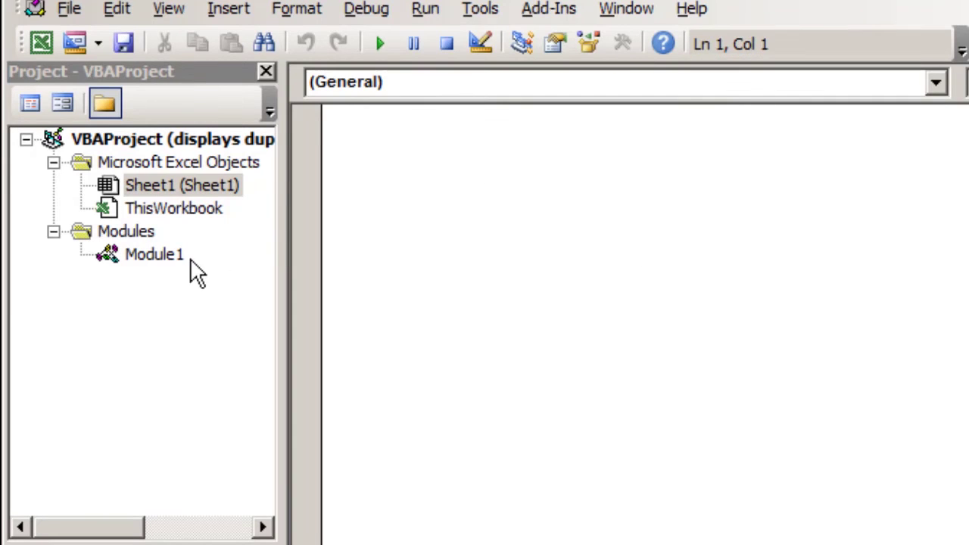
pyautogui.click(188, 262)
pyautogui.click(651, 303)
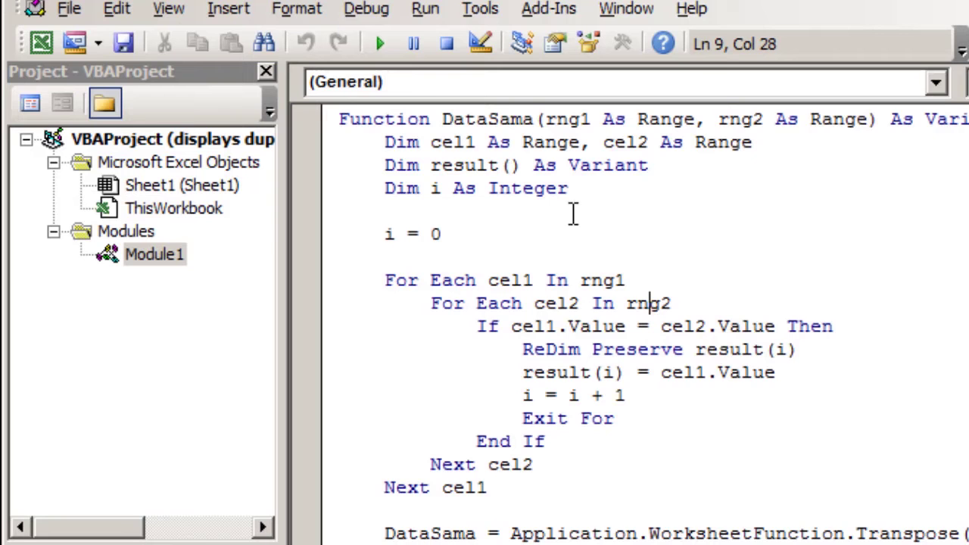
pyautogui.click(468, 121)
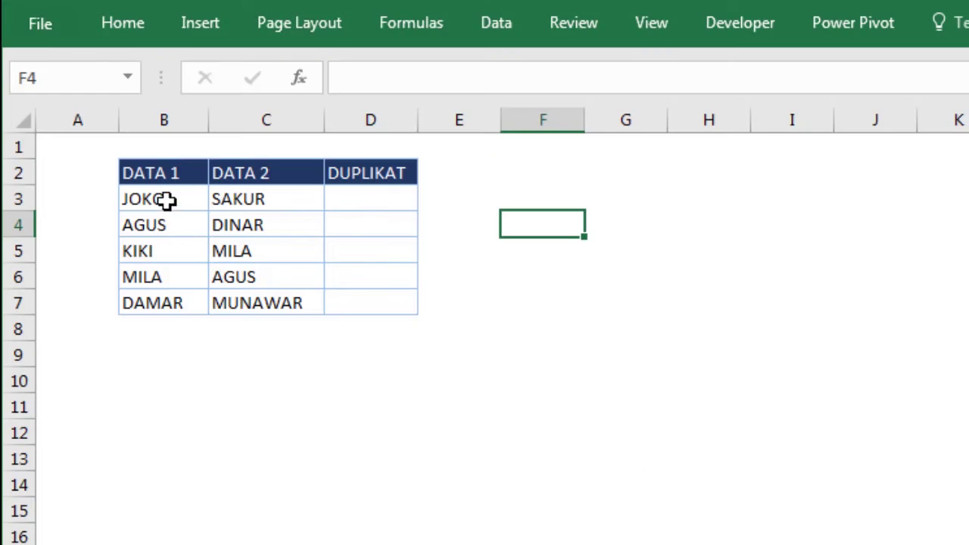
# Step: Highlight the first three DATA 1 and DATA 2 names, then open the VBA editor with Alt+F11
pyautogui.moveTo(167, 201); pyautogui.dragTo(168, 250)
pyautogui.moveTo(251, 200); pyautogui.dragTo(251, 251)
pyautogui.click(523, 269)
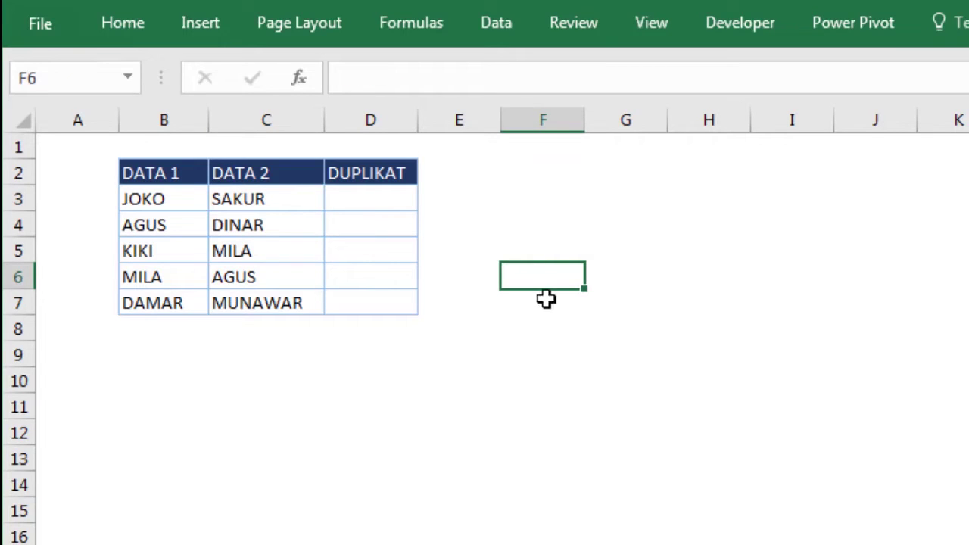
pyautogui.click(581, 343)
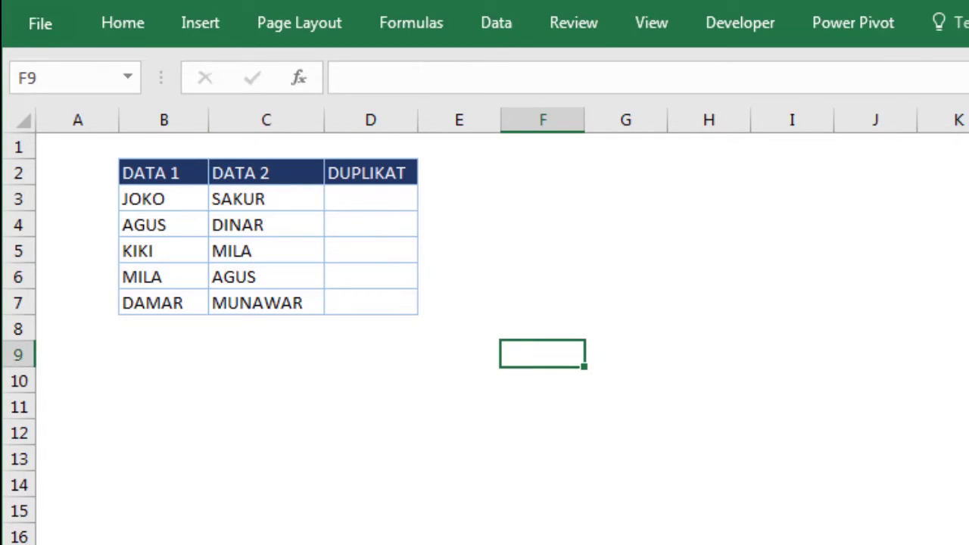
pyautogui.hotkey('alt', 'F11')
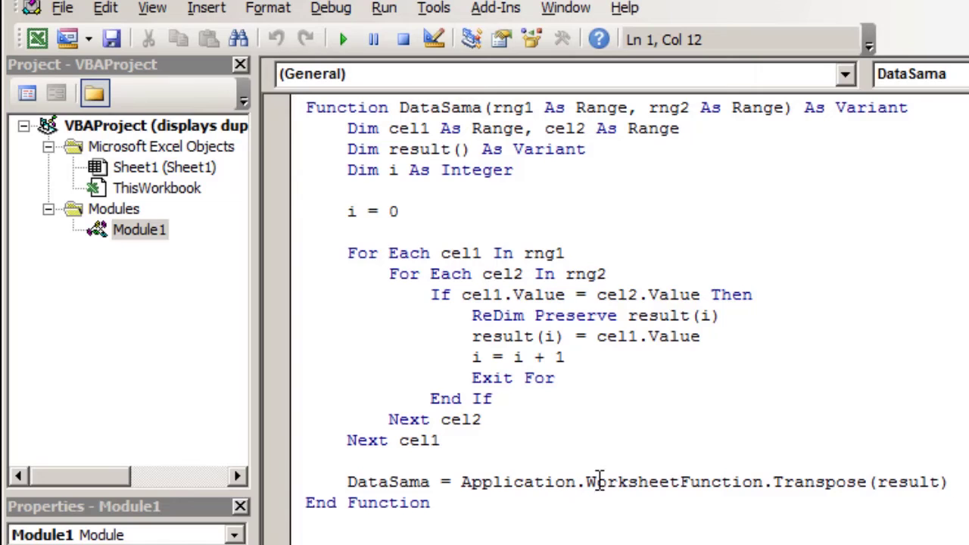
# Step: Point out cel1.Value, the inner loop's end and the final DataSama result line in the code
pyautogui.click(639, 341)
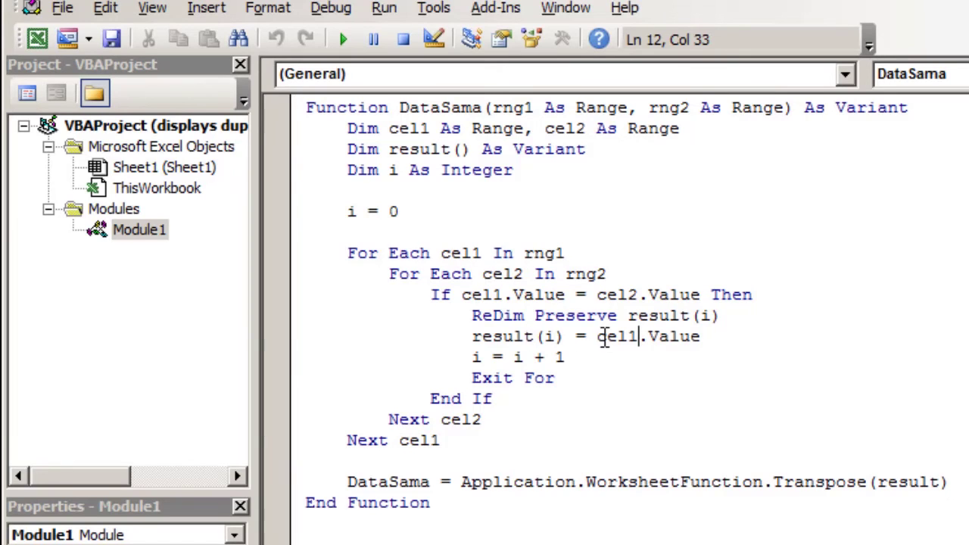
pyautogui.moveTo(598, 339); pyautogui.dragTo(709, 345)
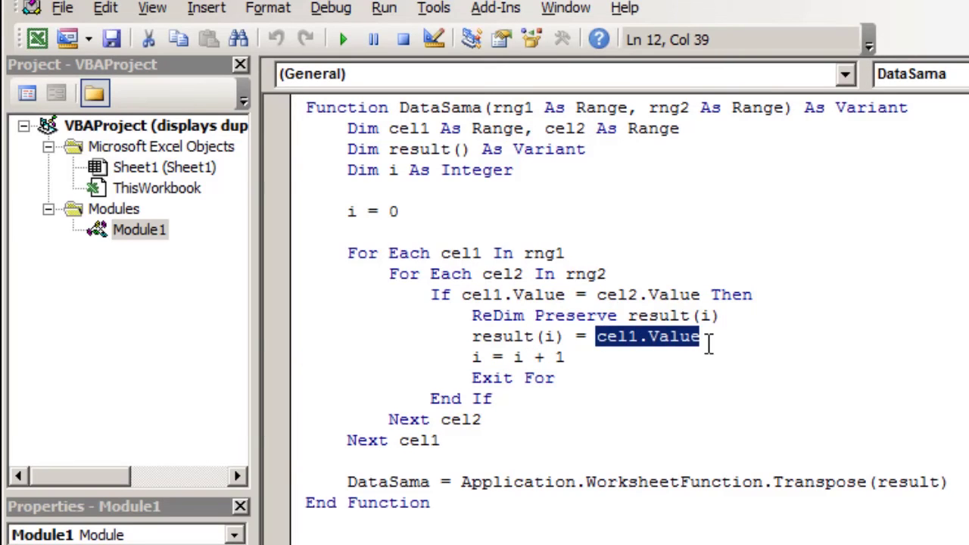
pyautogui.click(712, 411)
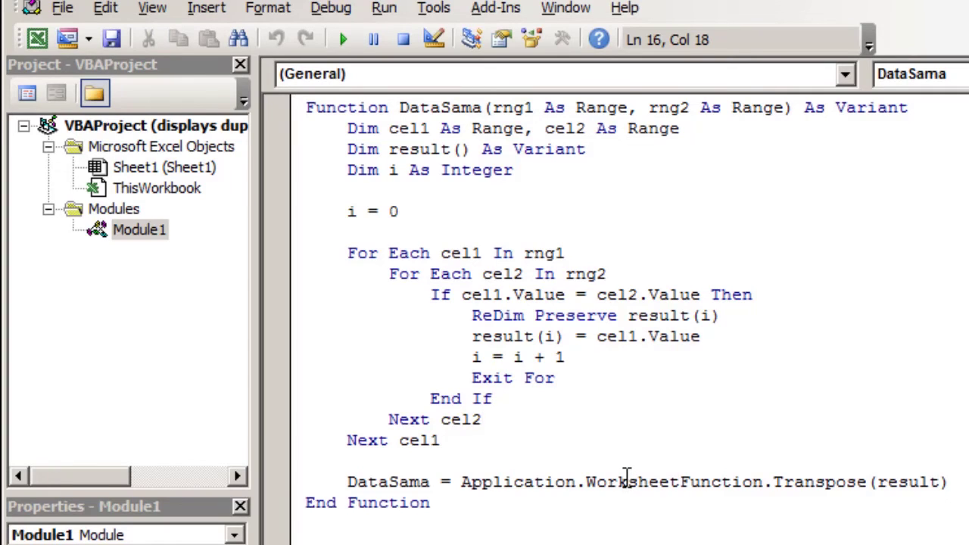
pyautogui.click(379, 482)
# Step: Highlight the For Each loop that finds matching names, then return to cell D3
pyautogui.moveTo(347, 254); pyautogui.dragTo(485, 401)
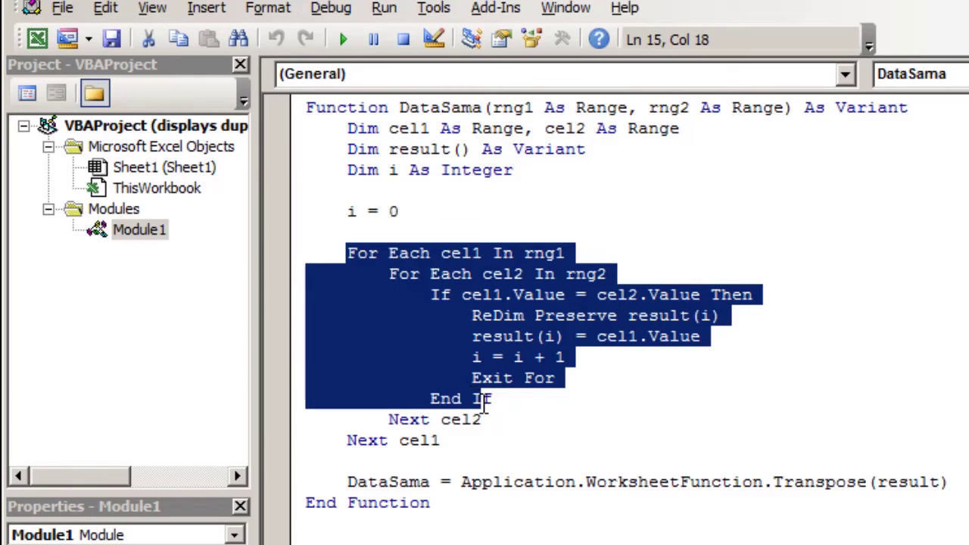
pyautogui.click(621, 407)
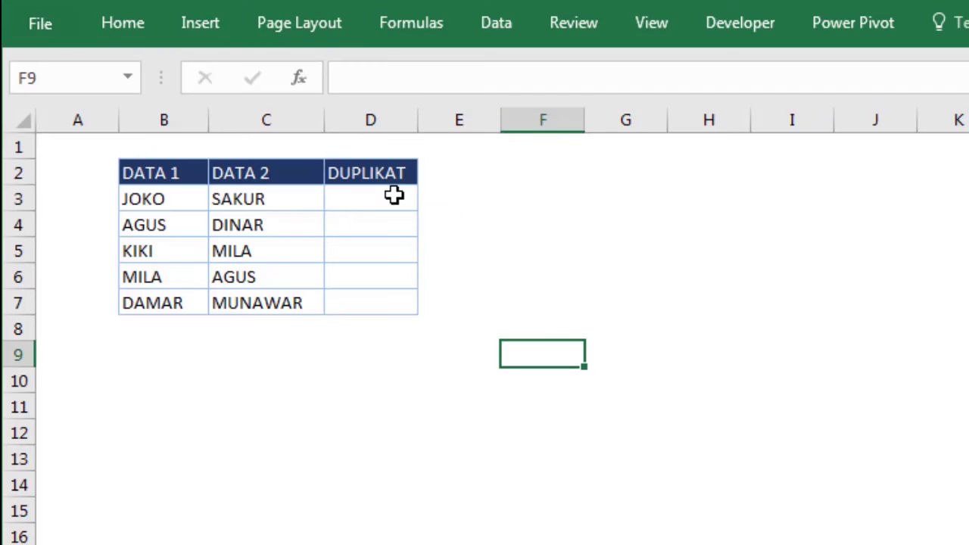
pyautogui.click(393, 195)
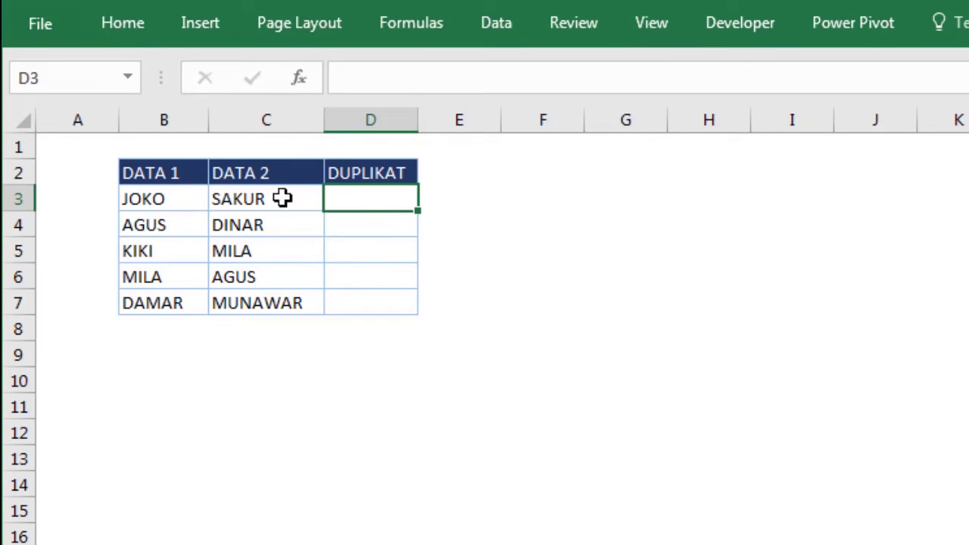
pyautogui.click(156, 199)
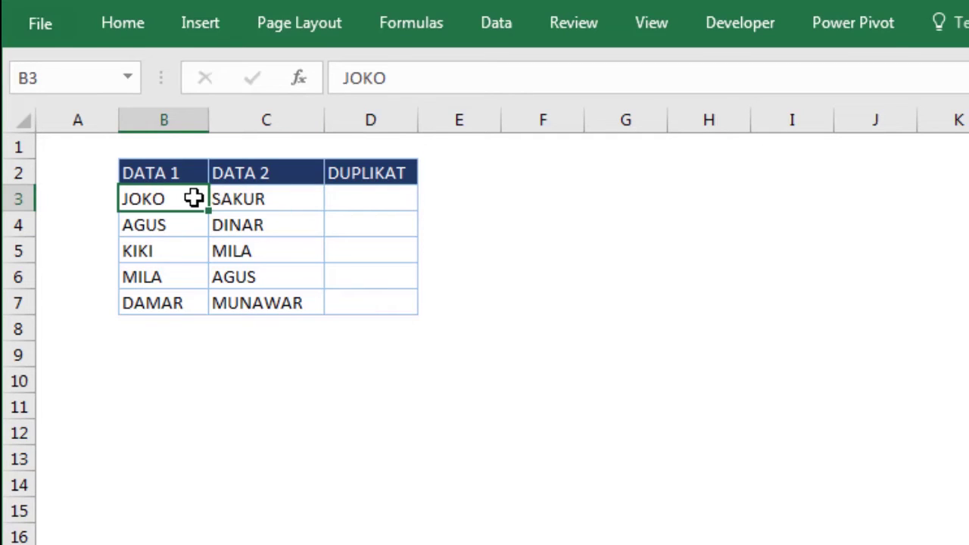
pyautogui.click(238, 201)
pyautogui.click(243, 227)
pyautogui.click(251, 250)
pyautogui.click(255, 277)
pyautogui.click(261, 299)
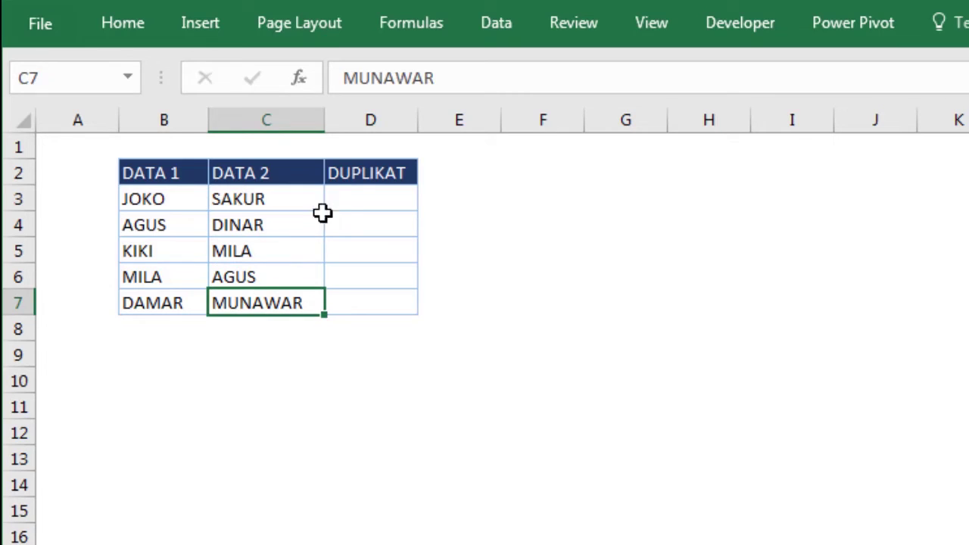
pyautogui.click(343, 199)
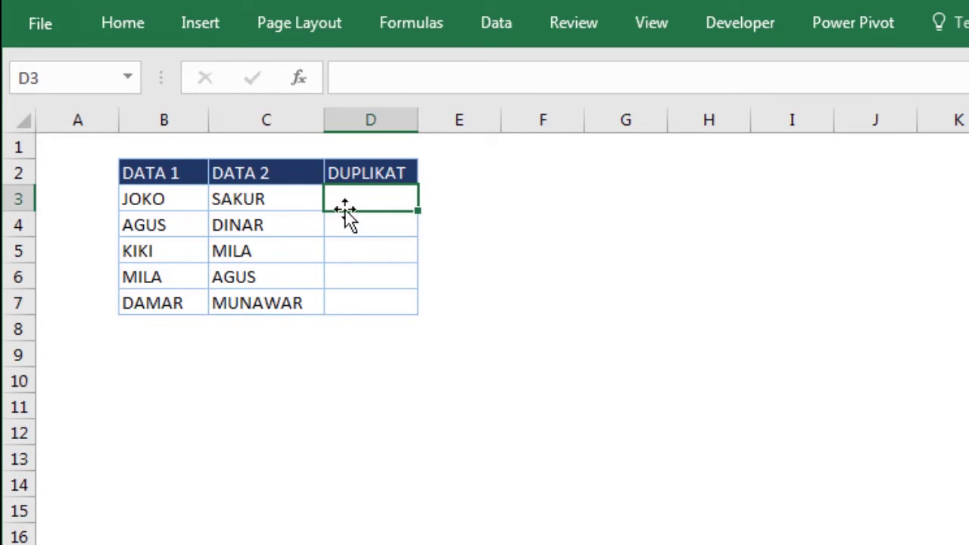
pyautogui.click(182, 229)
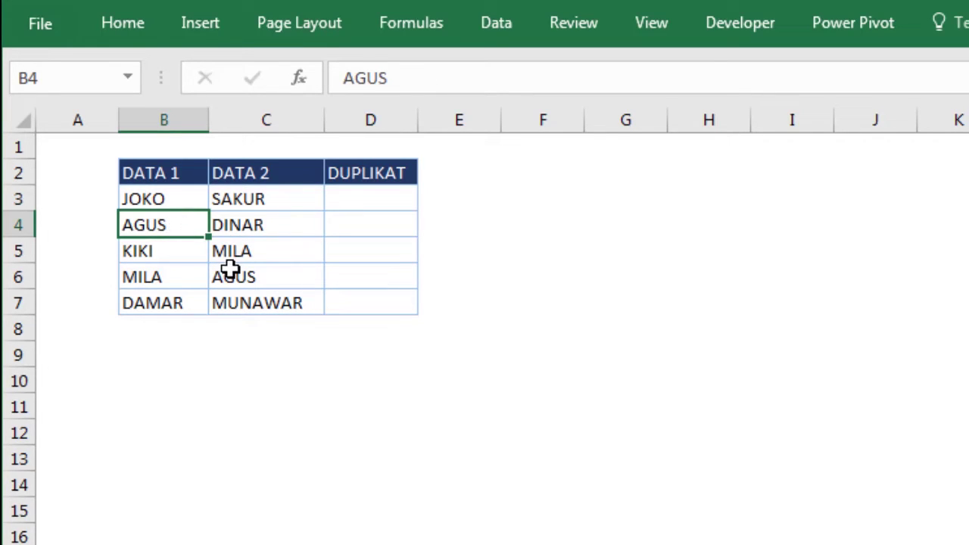
pyautogui.click(390, 199)
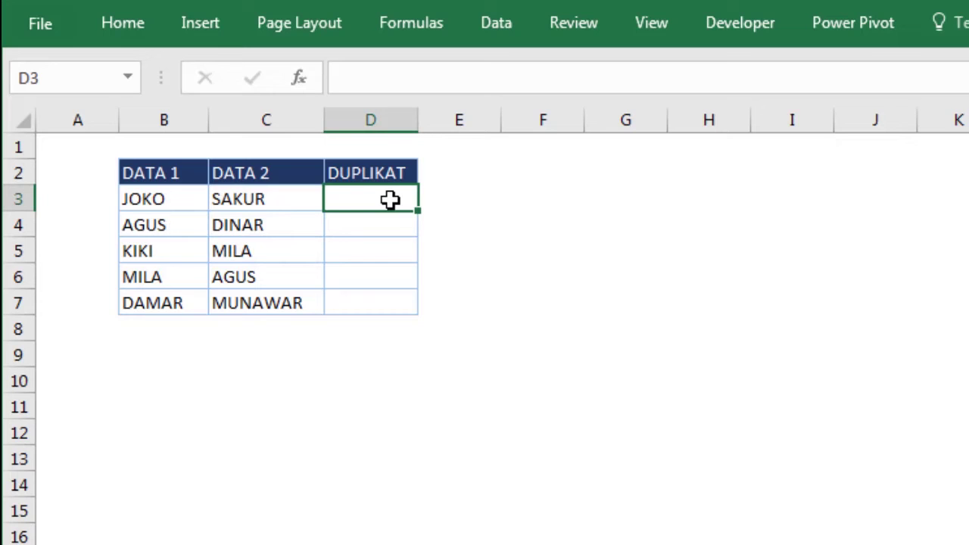
pyautogui.write('AGUS')
pyautogui.press('Return')
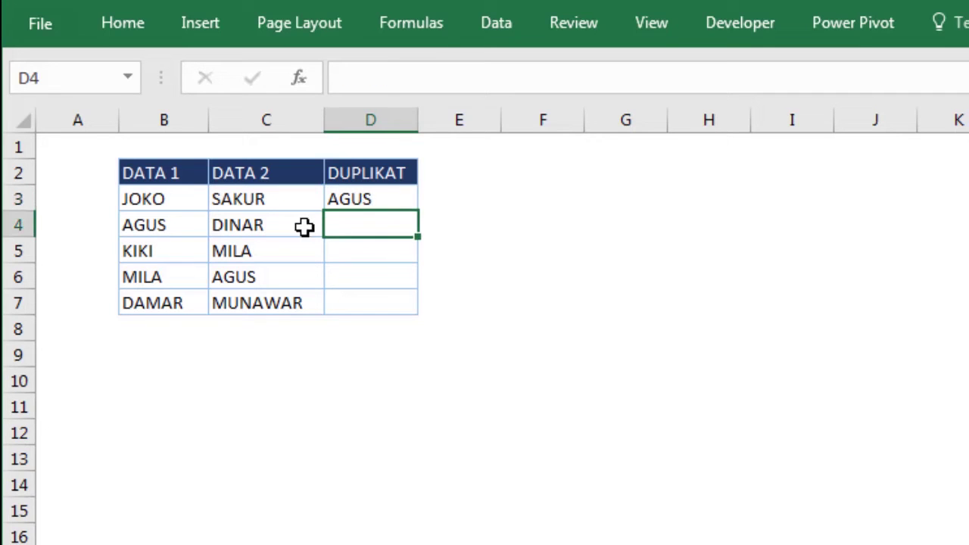
pyautogui.click(162, 246)
pyautogui.click(352, 230)
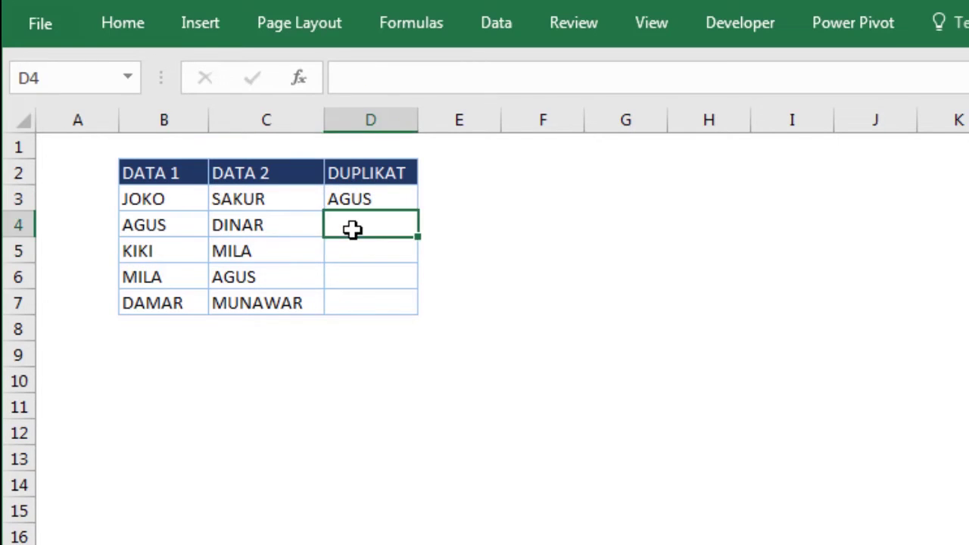
pyautogui.click(170, 279)
pyautogui.click(332, 225)
pyautogui.write('MIL')
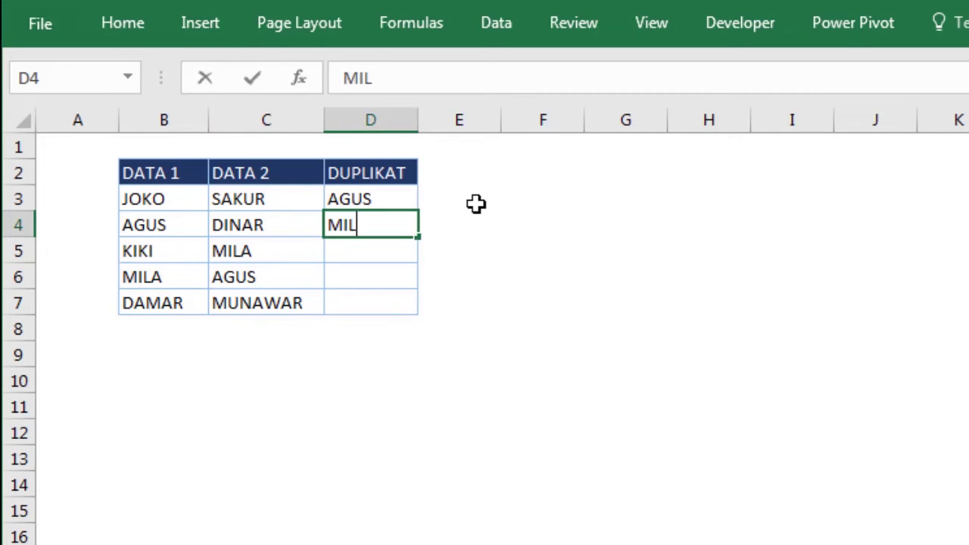
pyautogui.write('A')
pyautogui.press('Return')
pyautogui.press('Up')
pyautogui.hotkey('shift', 'Up')
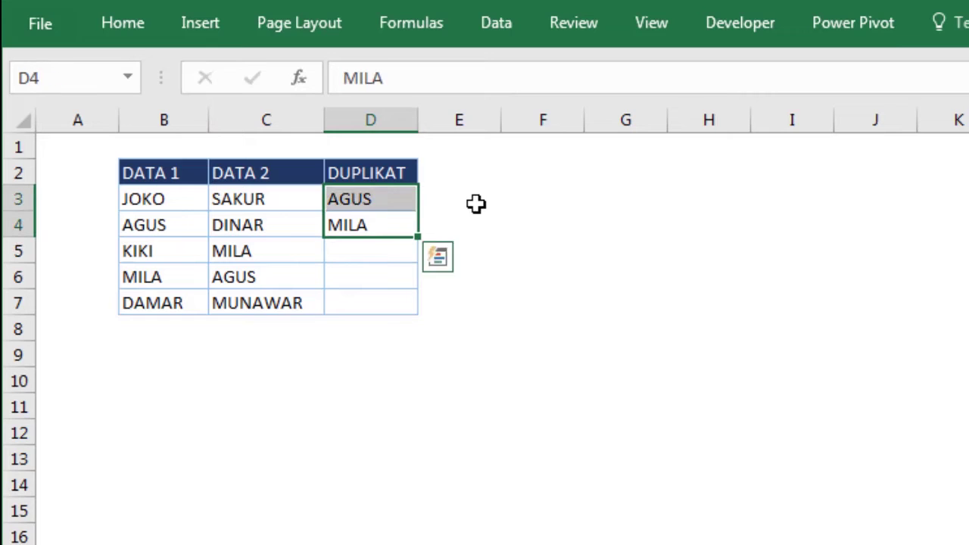
pyautogui.press('Delete')
pyautogui.moveTo(175, 207); pyautogui.dragTo(175, 303)
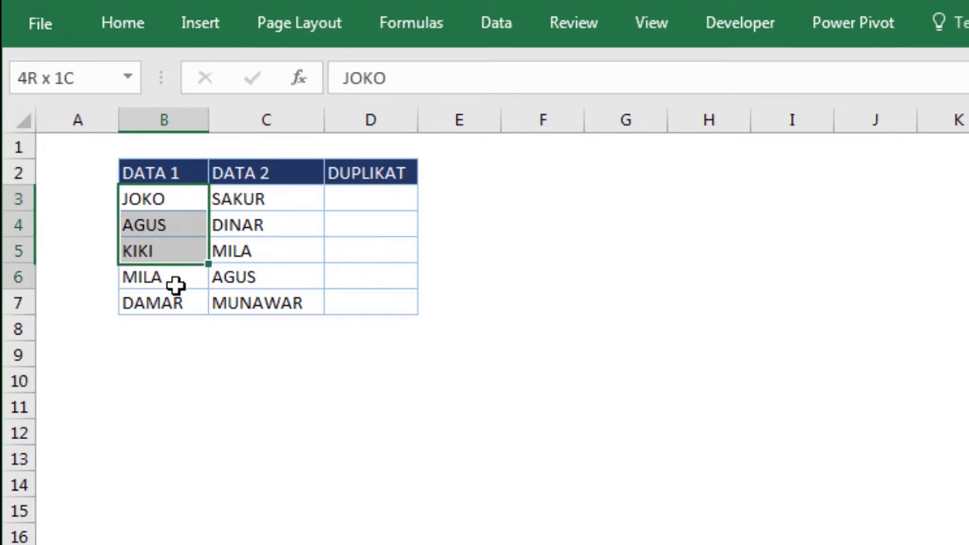
pyautogui.moveTo(248, 209); pyautogui.dragTo(259, 303)
pyautogui.click(519, 195)
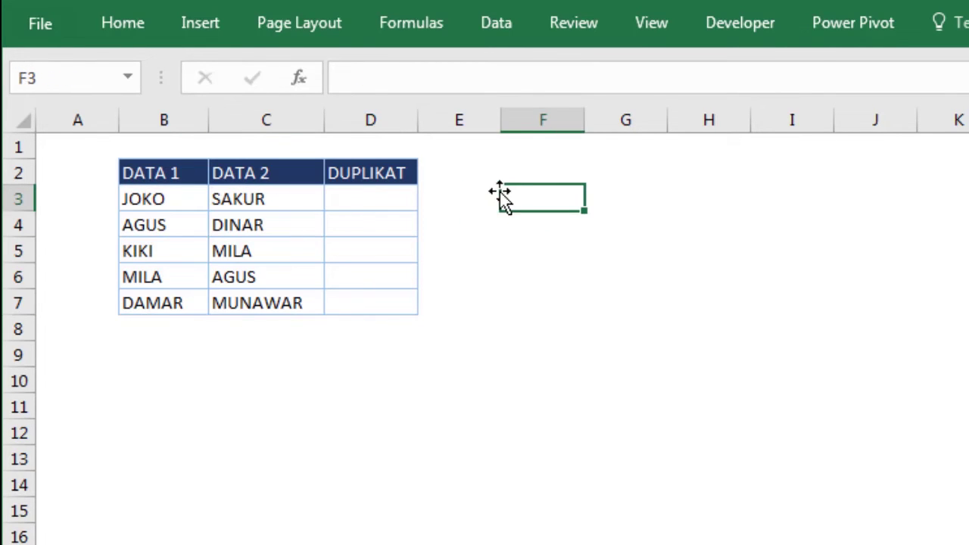
# Step: Select D3:D7 and start a =DataSama( formula from the autocomplete suggestion
pyautogui.click(554, 275)
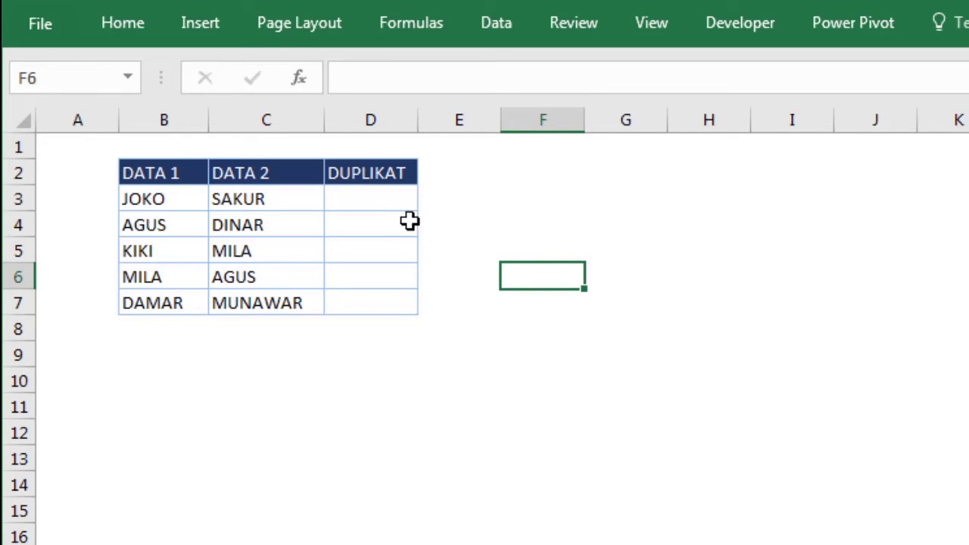
pyautogui.click(367, 198)
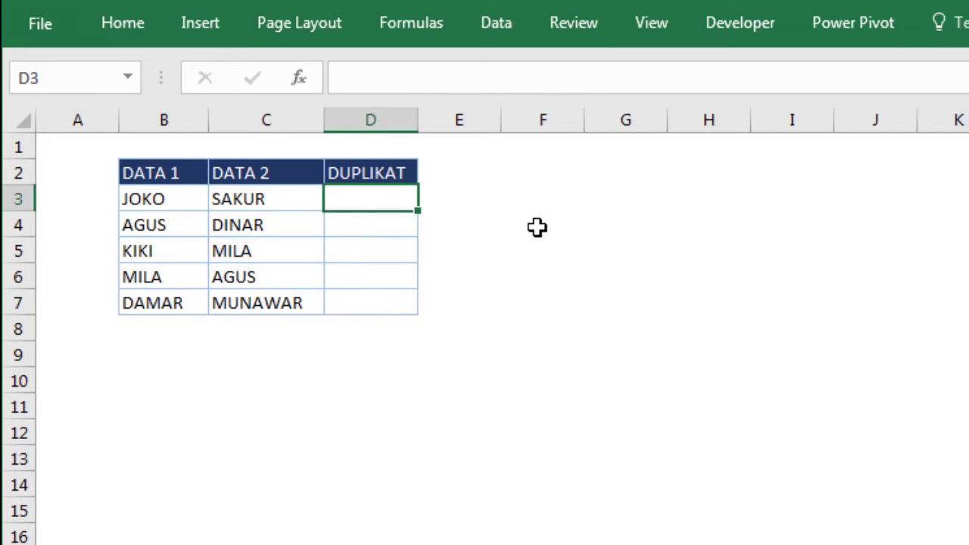
pyautogui.hotkey('shift', 'Down')
pyautogui.hotkey('shift', 'Down')
pyautogui.hotkey('shift', 'Down')
pyautogui.hotkey('shift', 'Down')
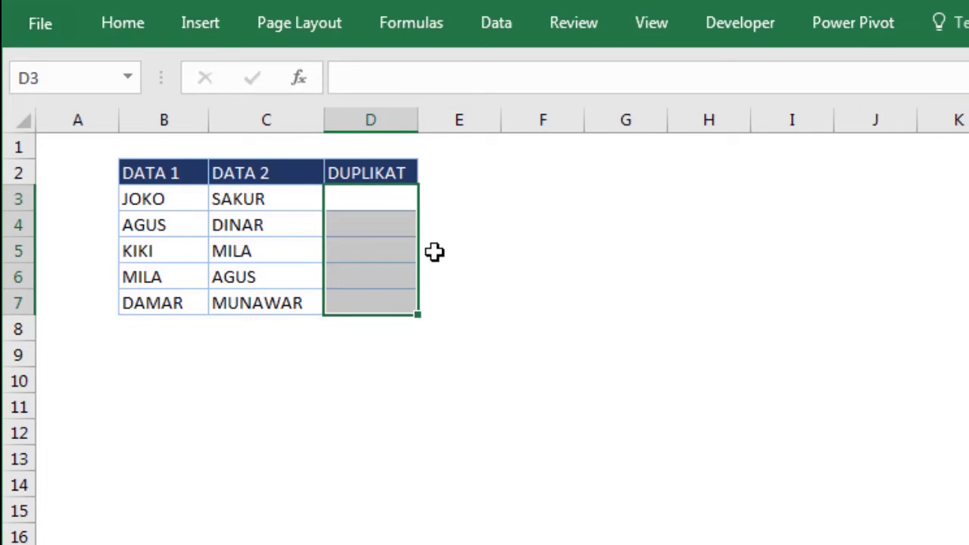
pyautogui.write('=DA')
pyautogui.press('Tab')
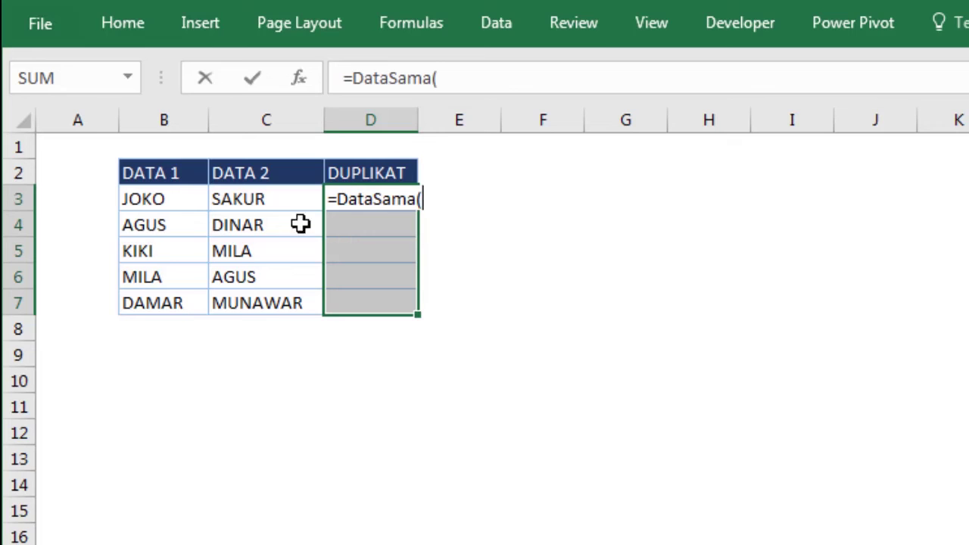
# Step: Supply absolute ranges B3:B7 and C3:C7 as arguments and confirm as an array formula
pyautogui.moveTo(186, 199); pyautogui.dragTo(187, 303)
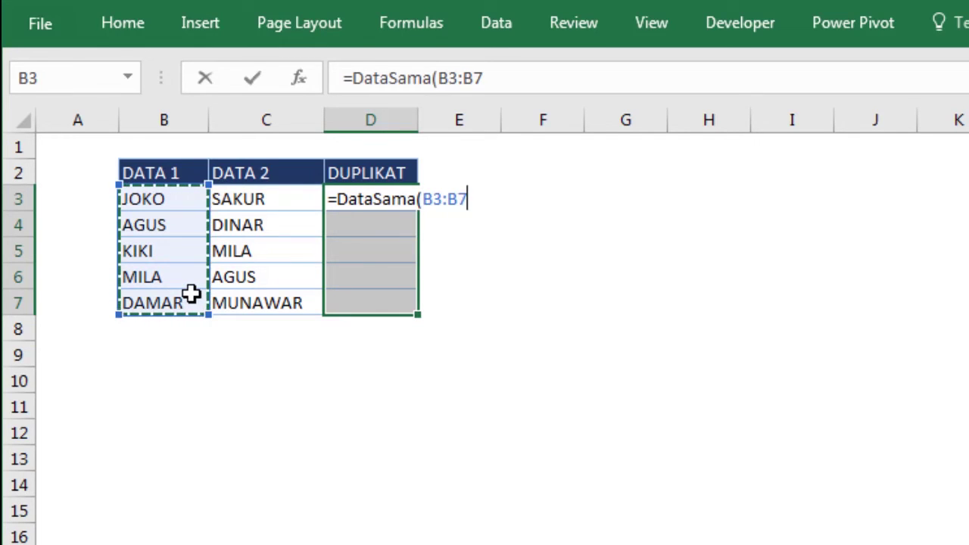
pyautogui.press('F5')
pyautogui.press('Escape')
pyautogui.press('F4')
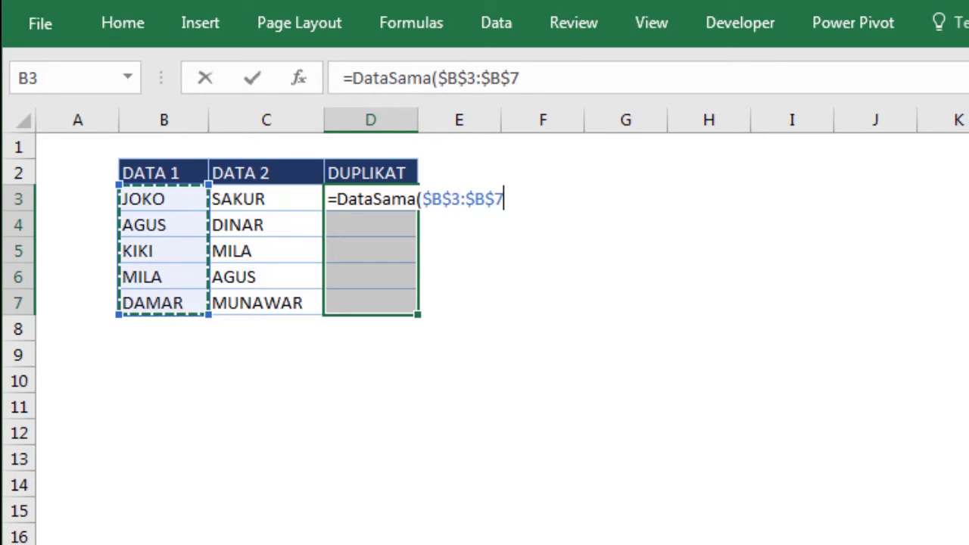
pyautogui.write(';')
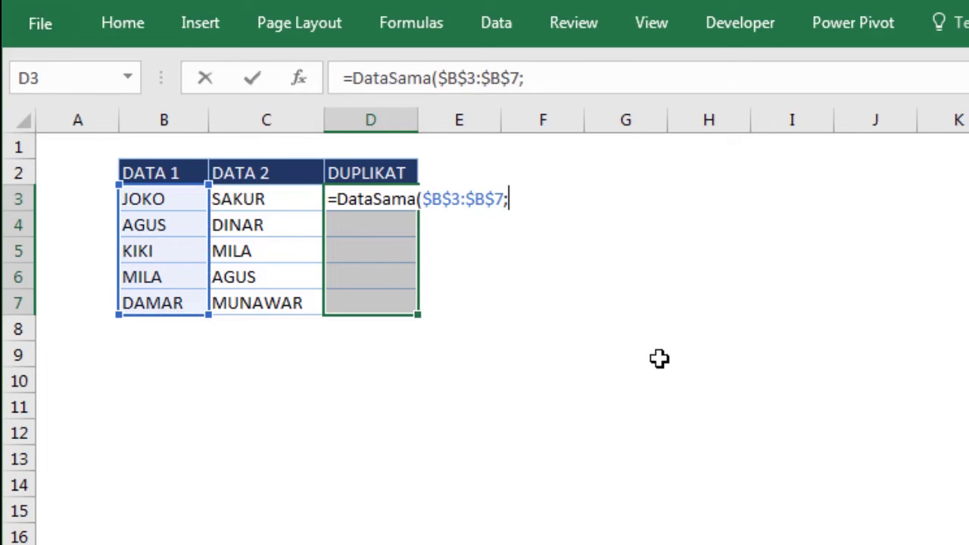
pyautogui.moveTo(288, 201); pyautogui.dragTo(288, 292)
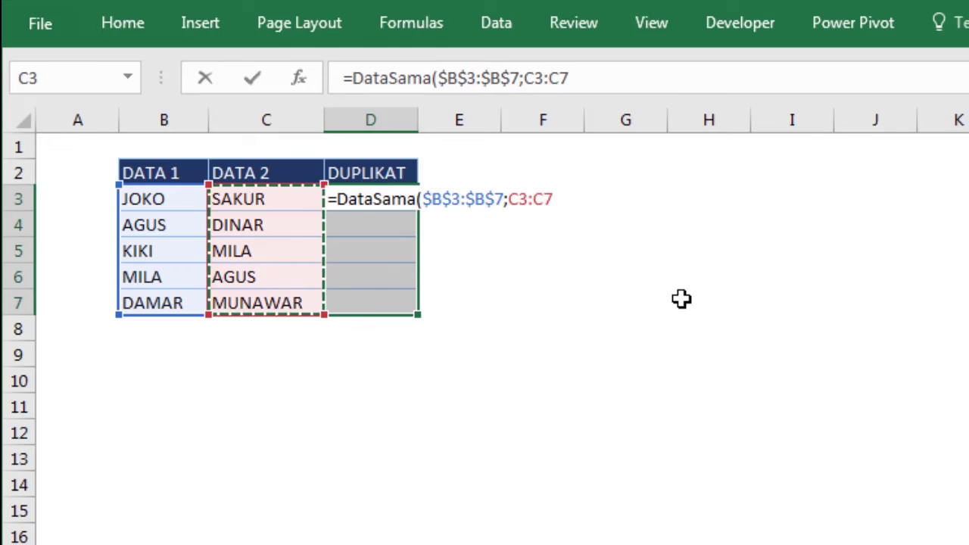
pyautogui.write(';')
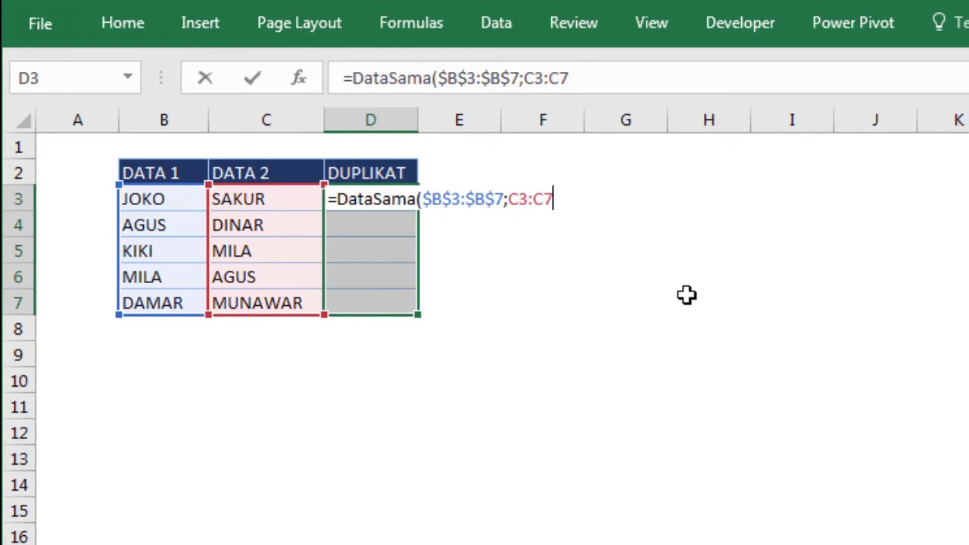
pyautogui.press('F4')
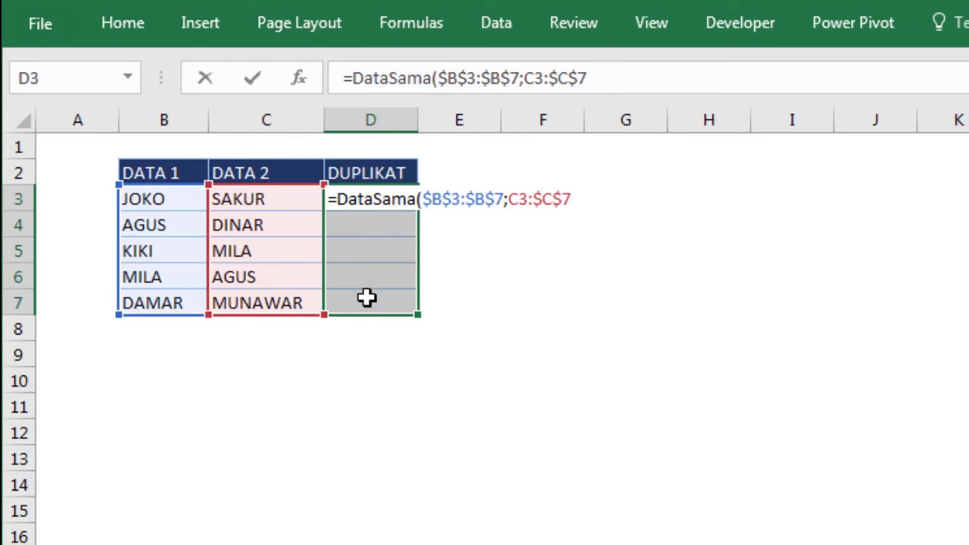
pyautogui.hotkey('ctrl', 'shift', 'Return')
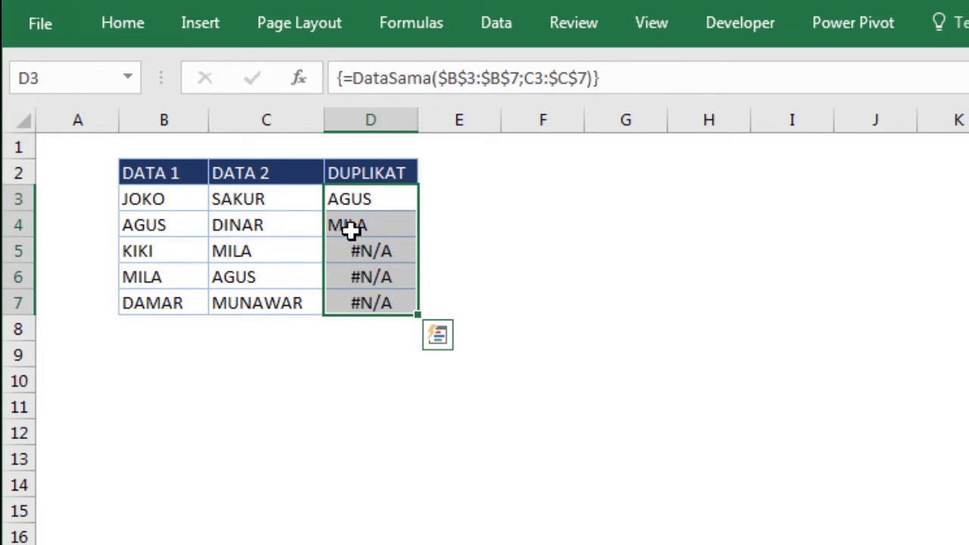
pyautogui.click(170, 226)
pyautogui.keyDown('ctrl'); pyautogui.click(260, 280); pyautogui.keyUp('ctrl')
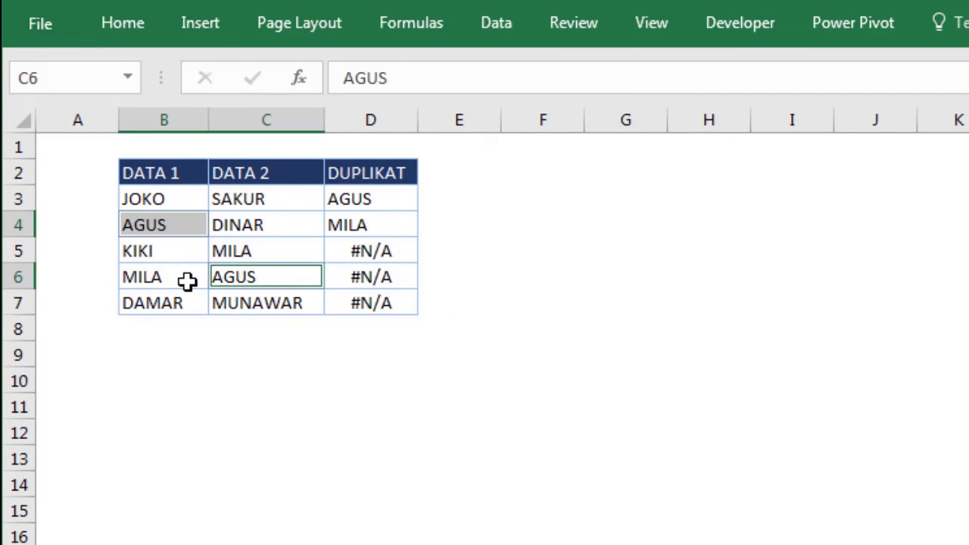
pyautogui.keyDown('ctrl'); pyautogui.click(170, 277); pyautogui.keyUp('ctrl')
pyautogui.keyDown('ctrl'); pyautogui.click(237, 251); pyautogui.keyUp('ctrl')
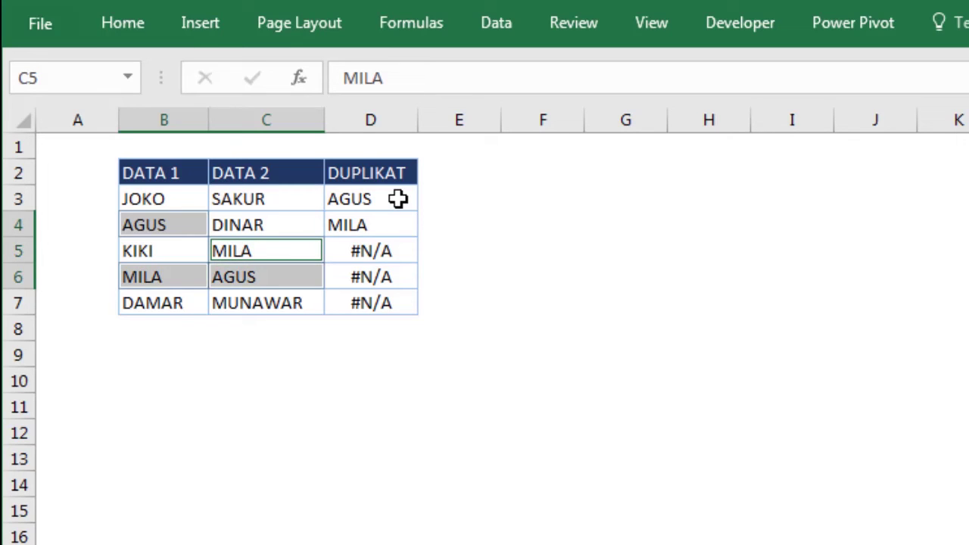
pyautogui.click(493, 277)
pyautogui.click(376, 251)
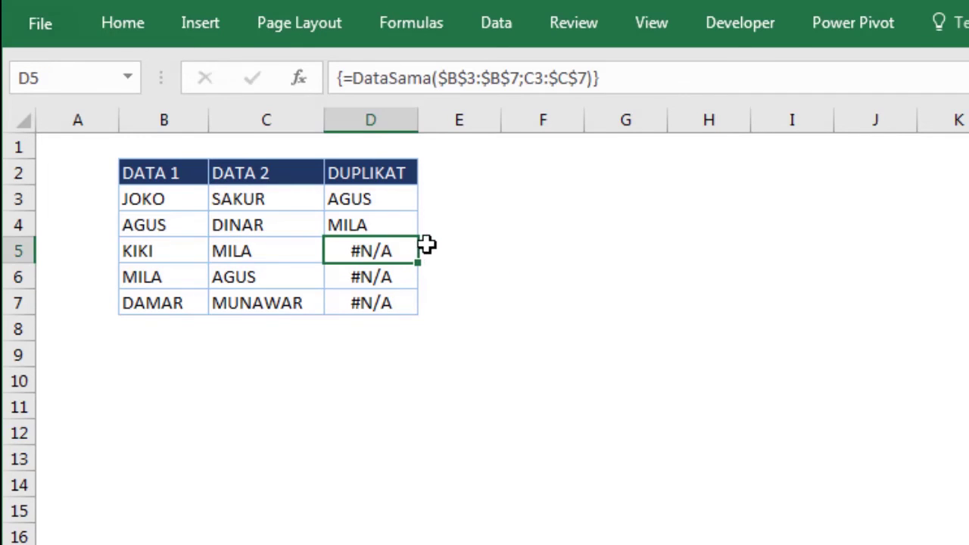
pyautogui.click(393, 201)
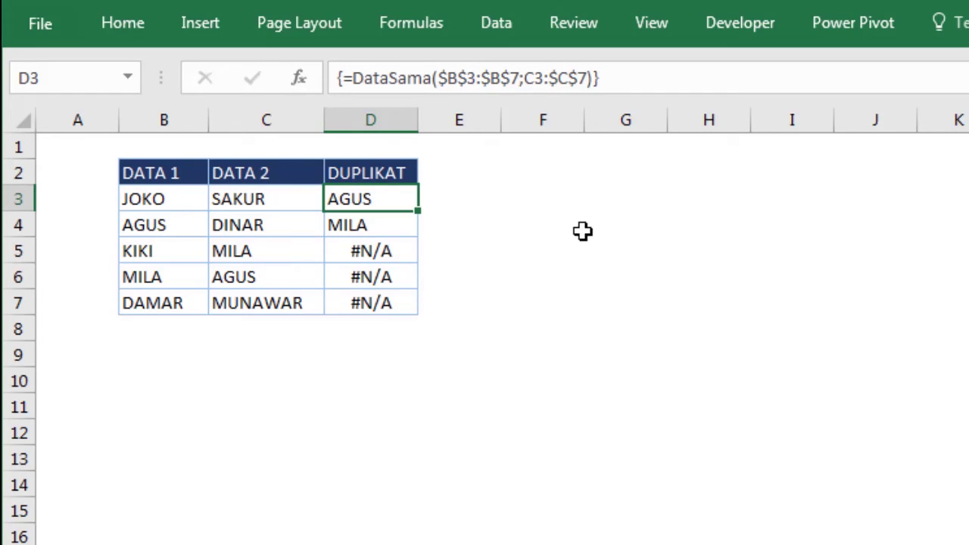
pyautogui.hotkey('ctrl', 'shift', 'Down')
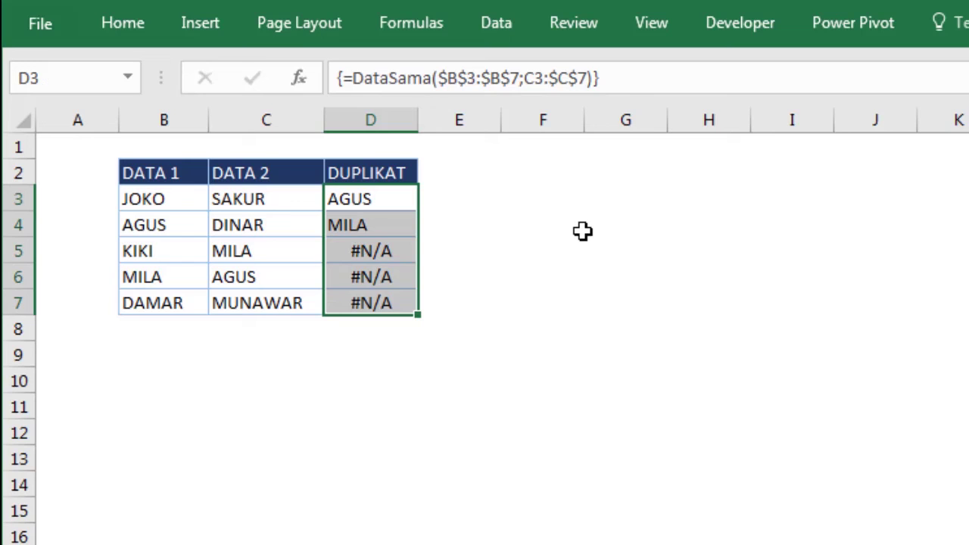
pyautogui.click(458, 254)
# Step: Use Go To Special with Formulas limited to Errors to select the #N/A cells D5:D7
pyautogui.moveTo(394, 202); pyautogui.dragTo(384, 303)
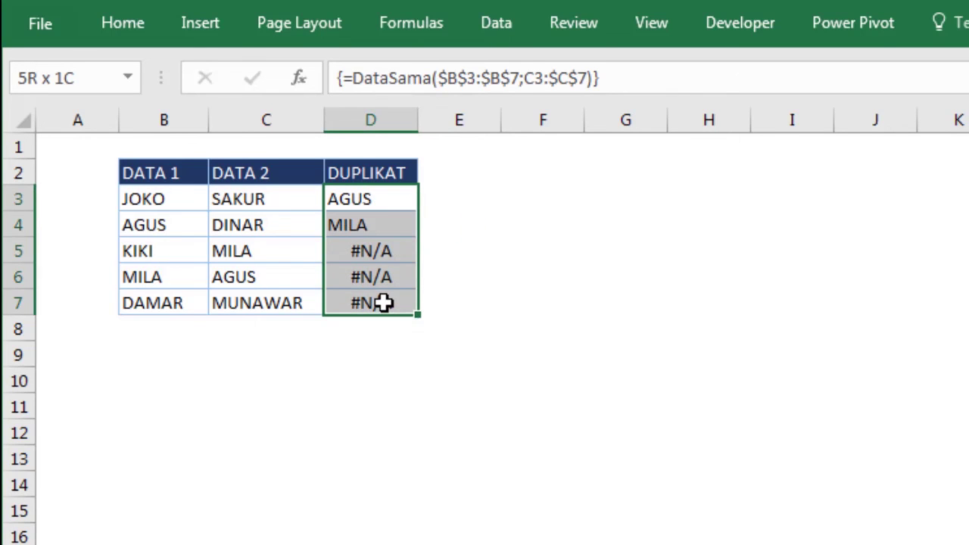
pyautogui.press('F5')
pyautogui.moveTo(843, 161); pyautogui.dragTo(515, 167)
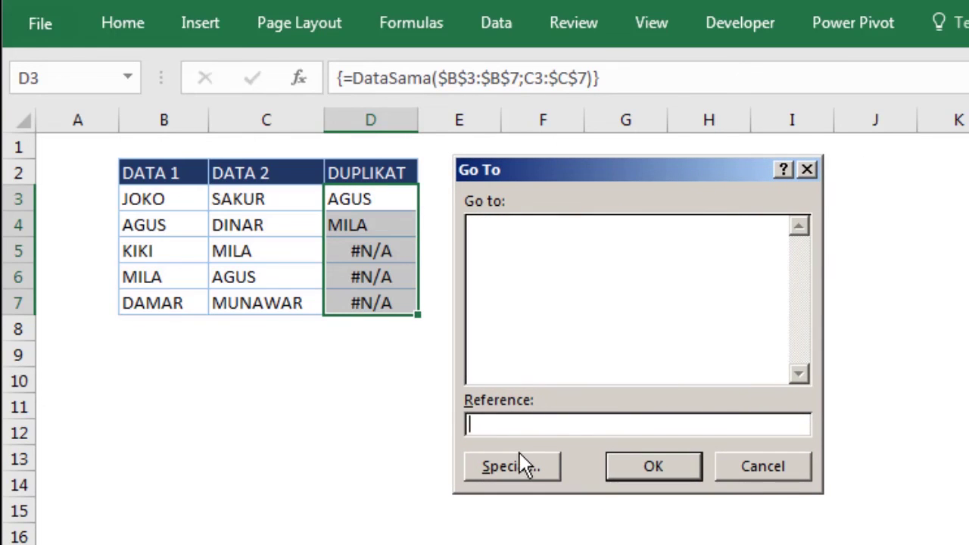
pyautogui.click(518, 463)
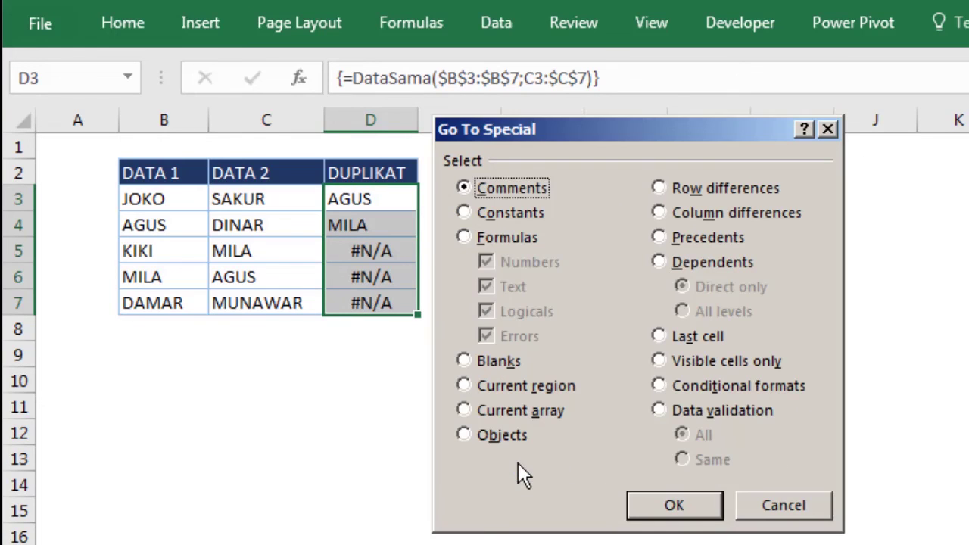
pyautogui.click(502, 239)
pyautogui.click(506, 262)
pyautogui.click(509, 288)
pyautogui.click(515, 318)
pyautogui.click(646, 506)
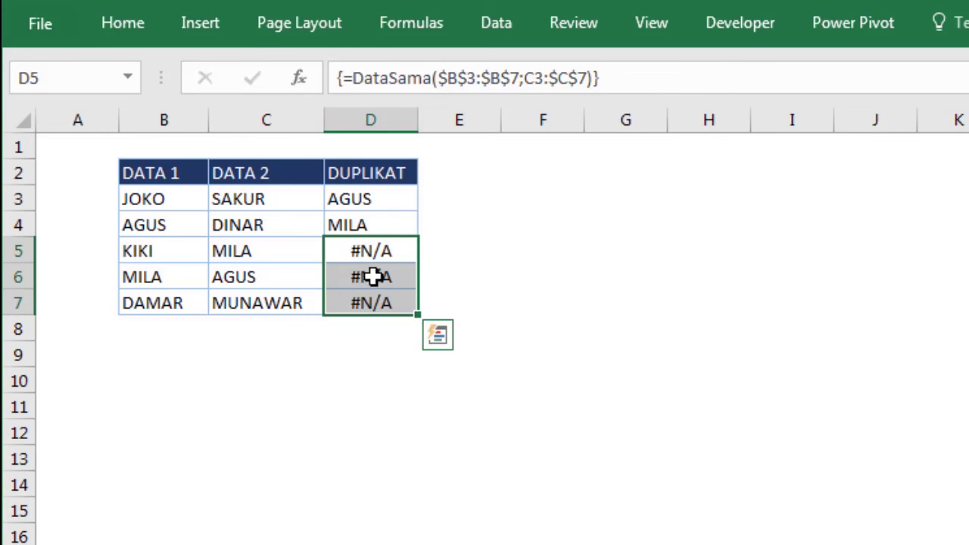
pyautogui.click(482, 256)
pyautogui.moveTo(404, 251); pyautogui.dragTo(389, 303)
# Step: Set the font colour of D5:D7 to White so the #N/A errors disappear
pyautogui.click(137, 34)
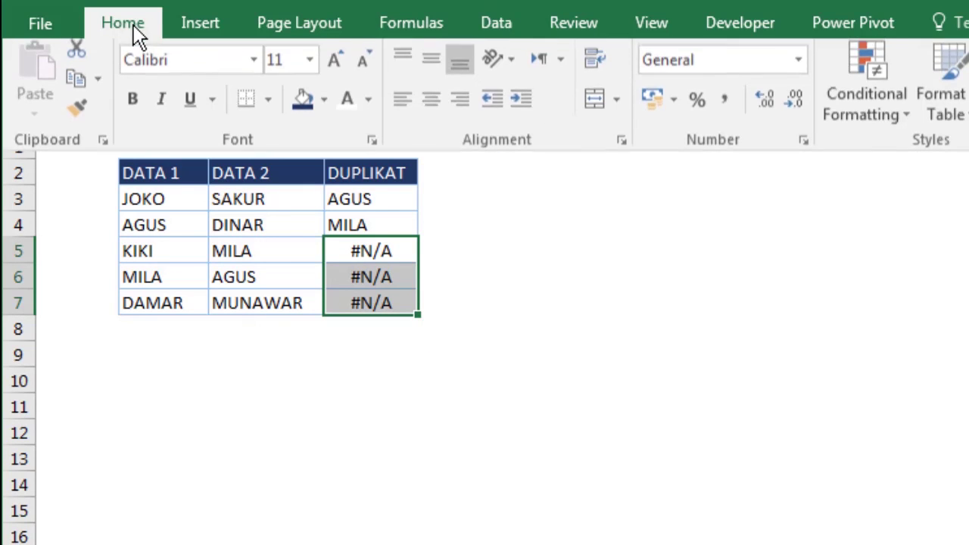
pyautogui.click(368, 108)
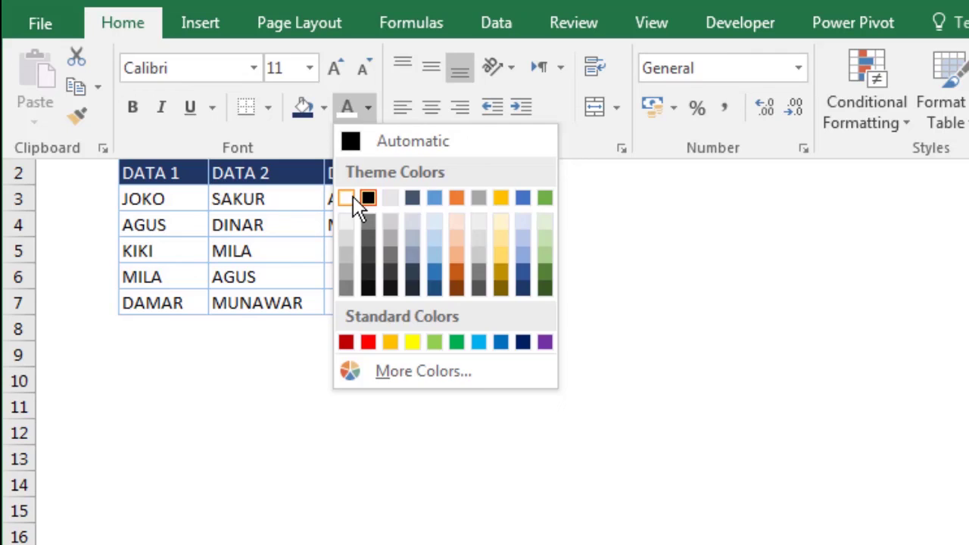
pyautogui.click(351, 198)
pyautogui.click(625, 224)
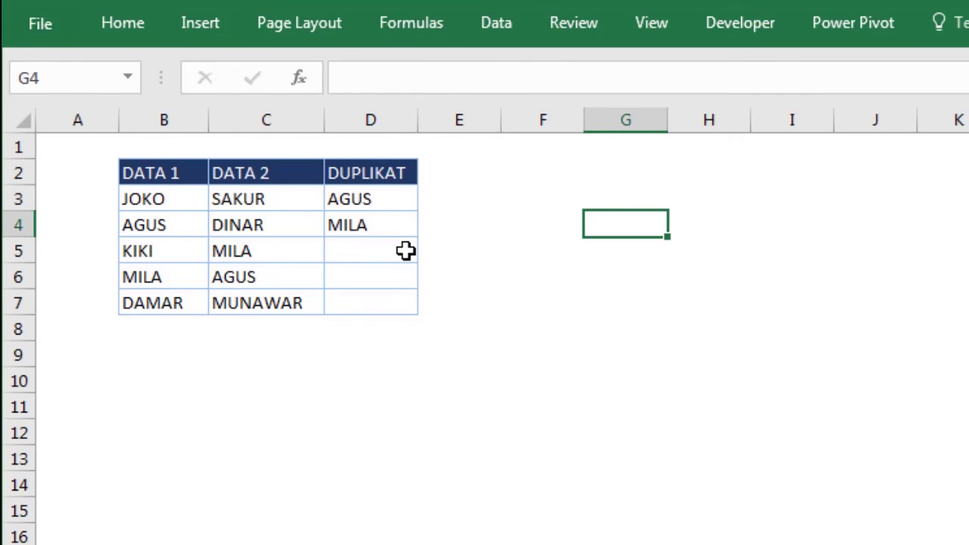
# Step: Inspect the array formula results in D3 and D4 alongside the DATA 1 names
pyautogui.click(543, 201)
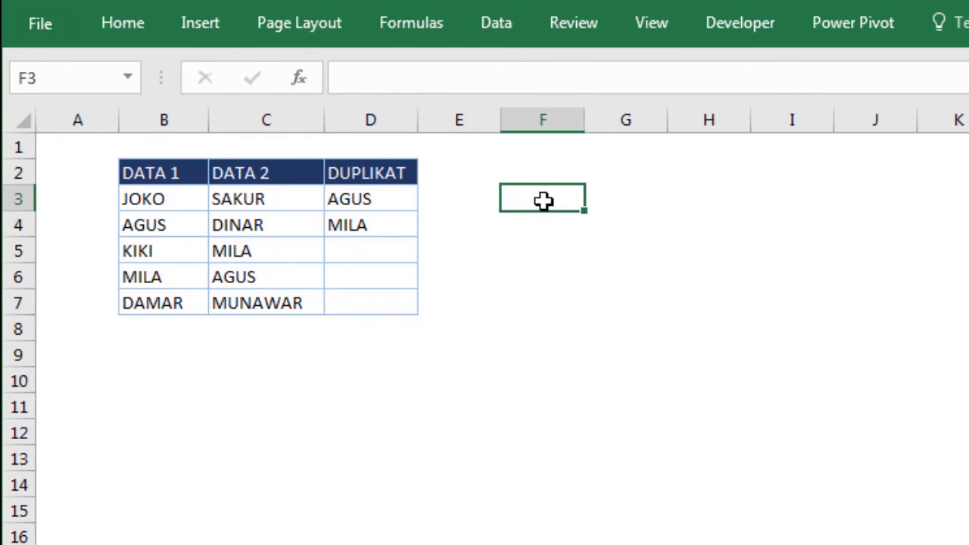
pyautogui.click(391, 200)
pyautogui.click(393, 225)
pyautogui.click(545, 226)
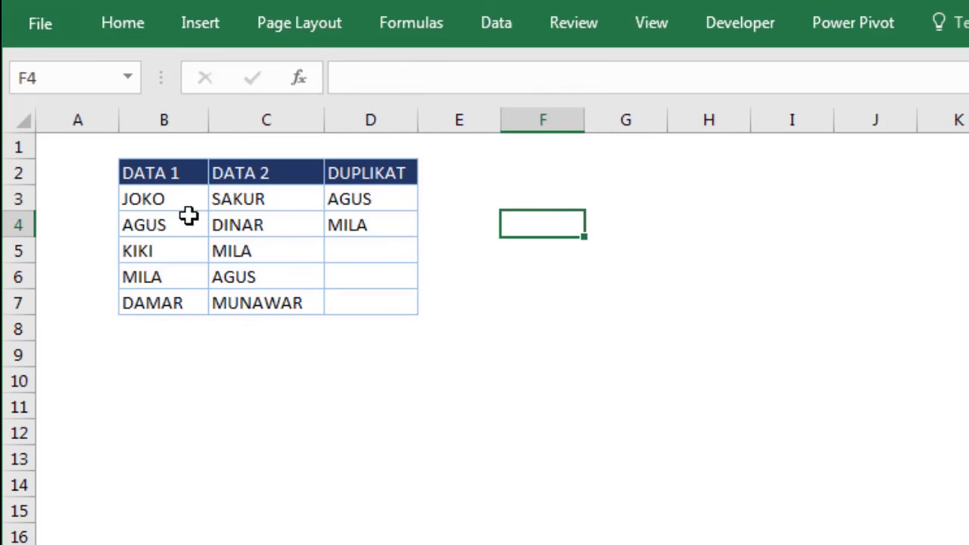
pyautogui.moveTo(178, 199); pyautogui.dragTo(290, 524)
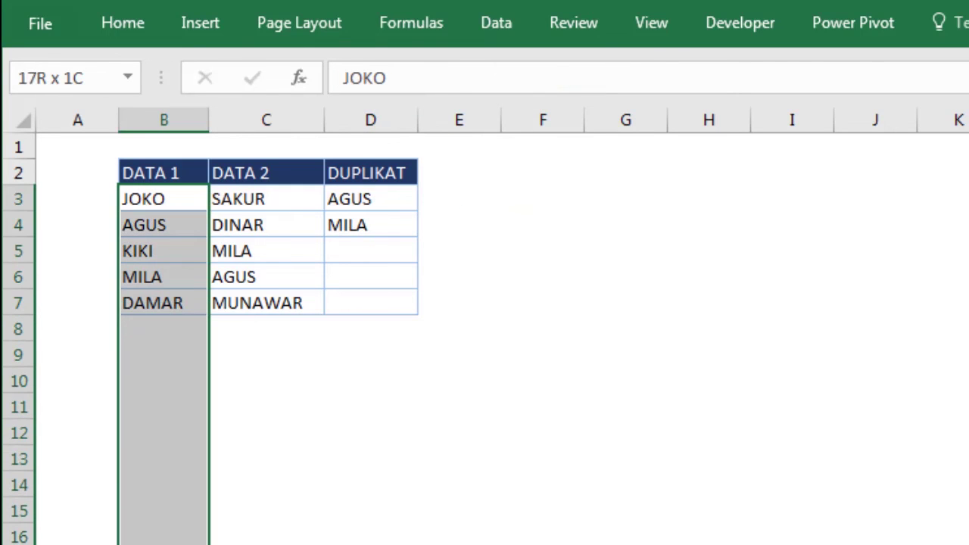
pyautogui.click(345, 193)
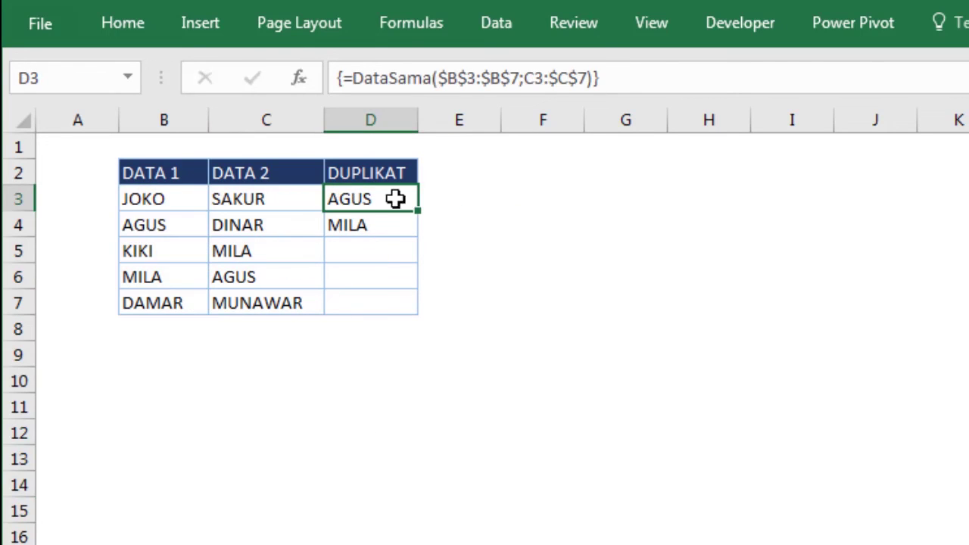
pyautogui.click(568, 232)
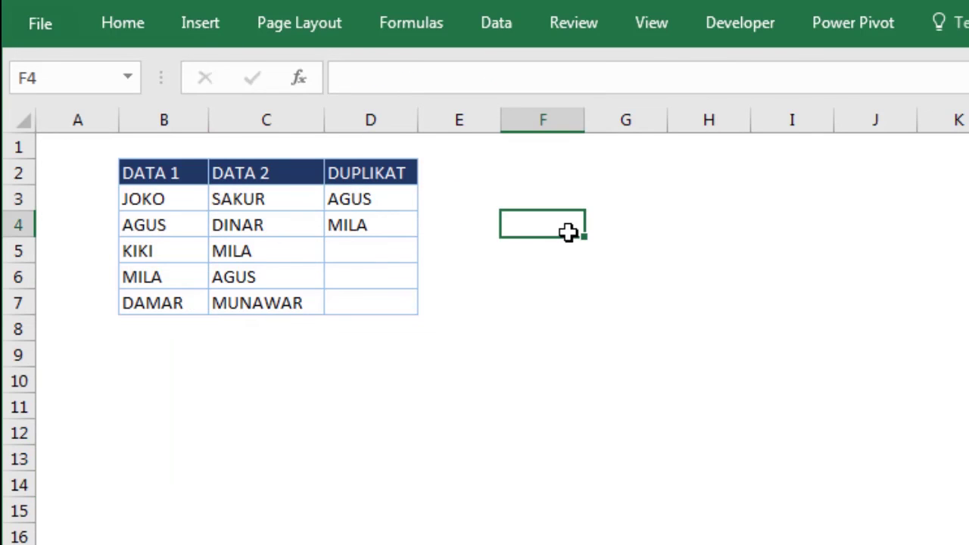